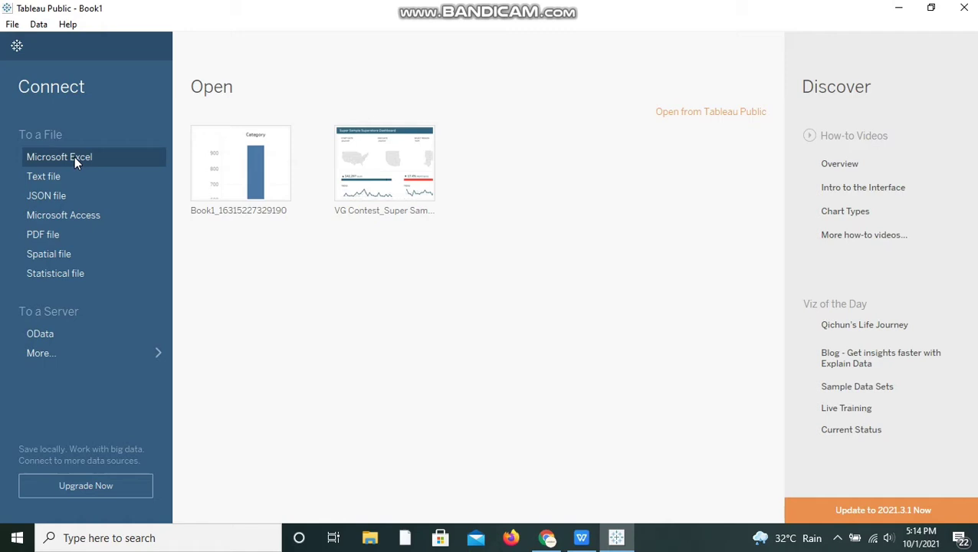
Step: Connect to the Excel workbook Sample - Superstore (1) from Downloads and use its Orders sheet as the data source
left_click(74, 156)
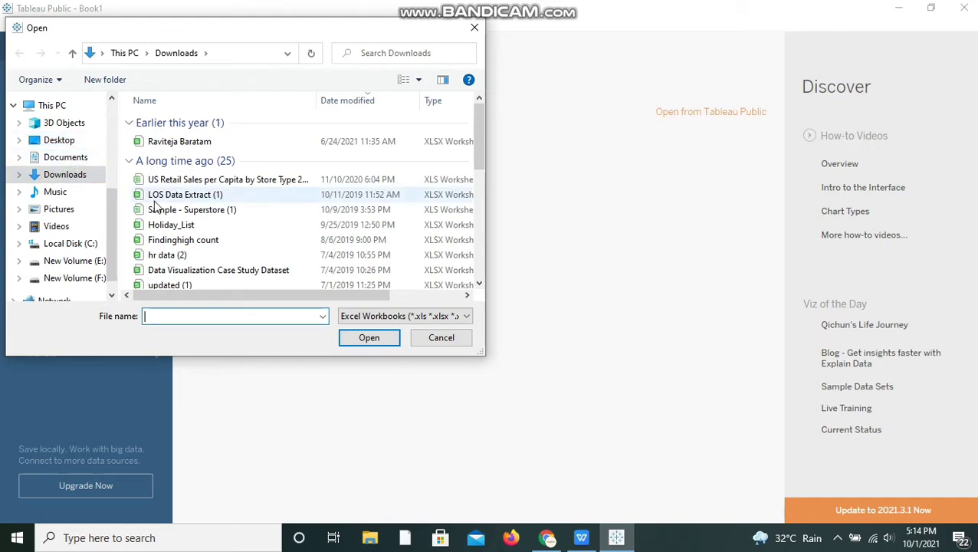
left_click(179, 210)
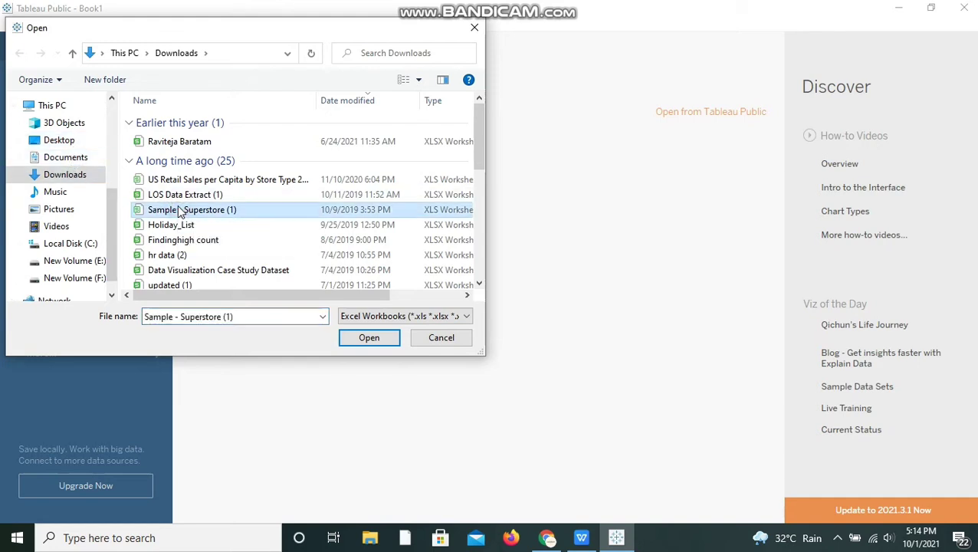
left_click(370, 338)
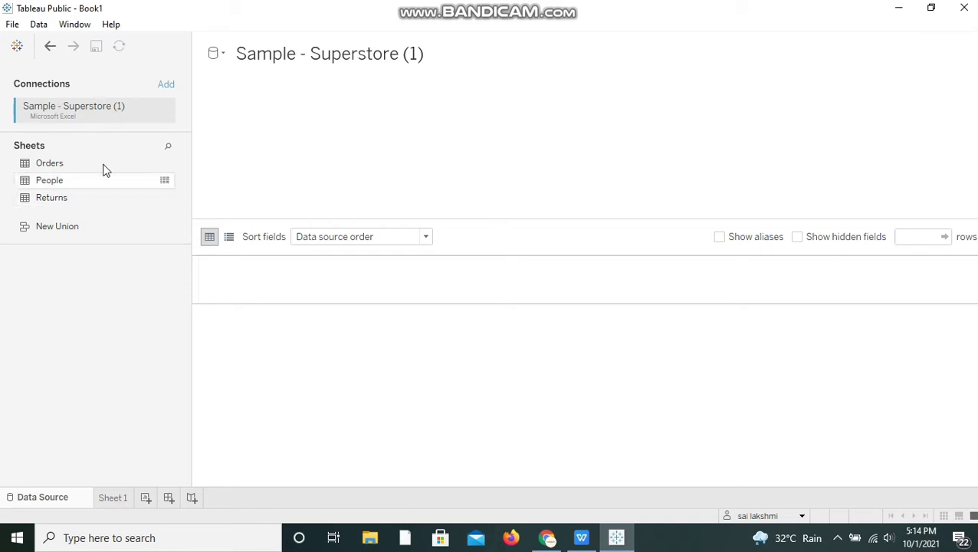
left_click_drag(98, 166, 316, 131)
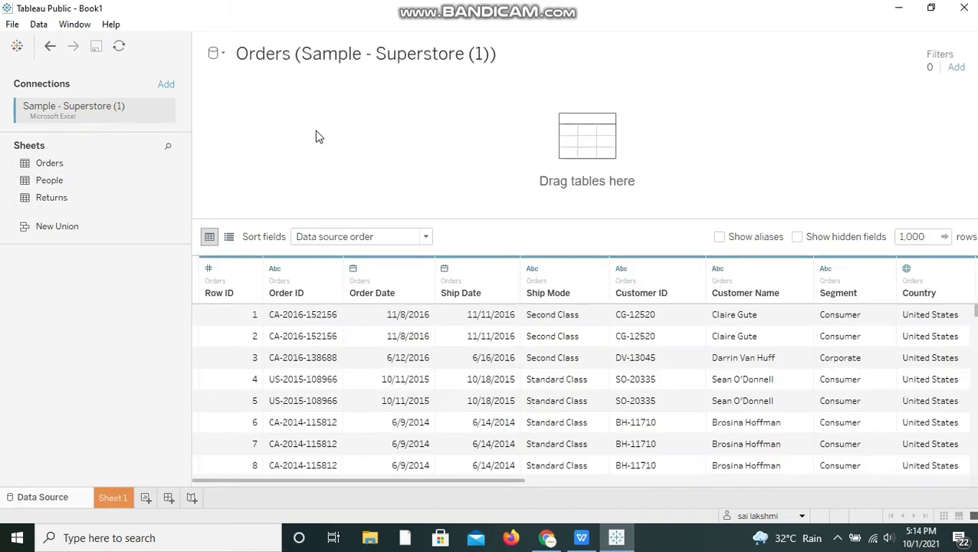
Step: On Sheet 1, build a table of Sales by Category and convert it to a pie chart with Show Me
left_click(113, 498)
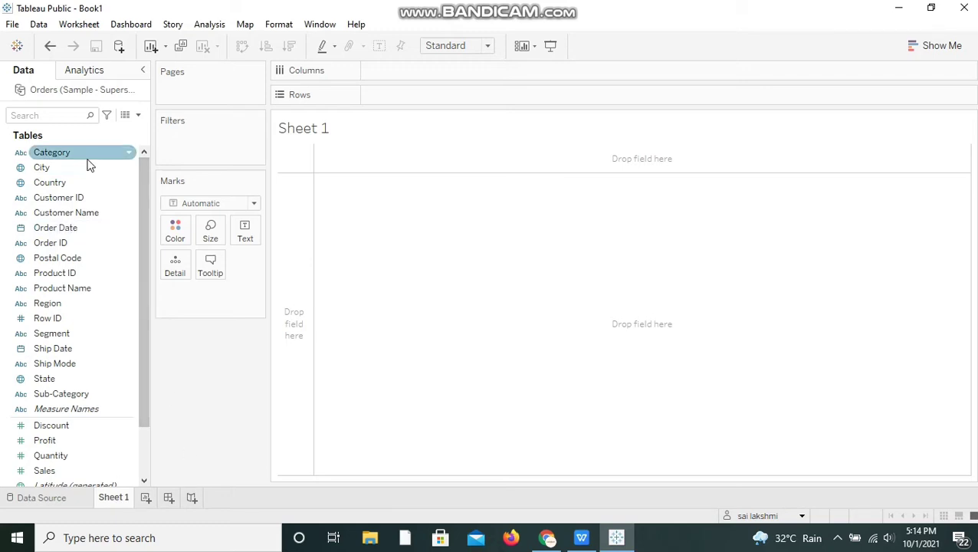
left_click(937, 46)
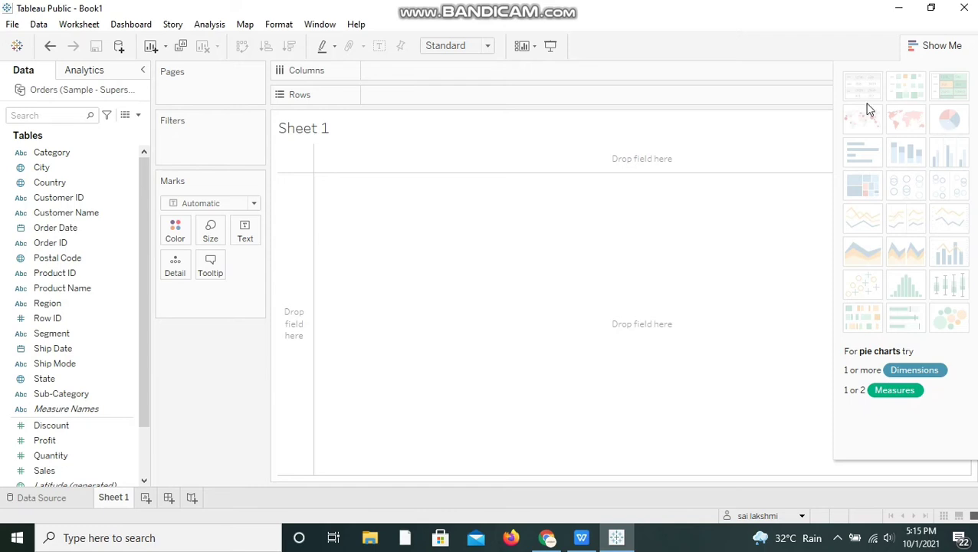
left_click(539, 263)
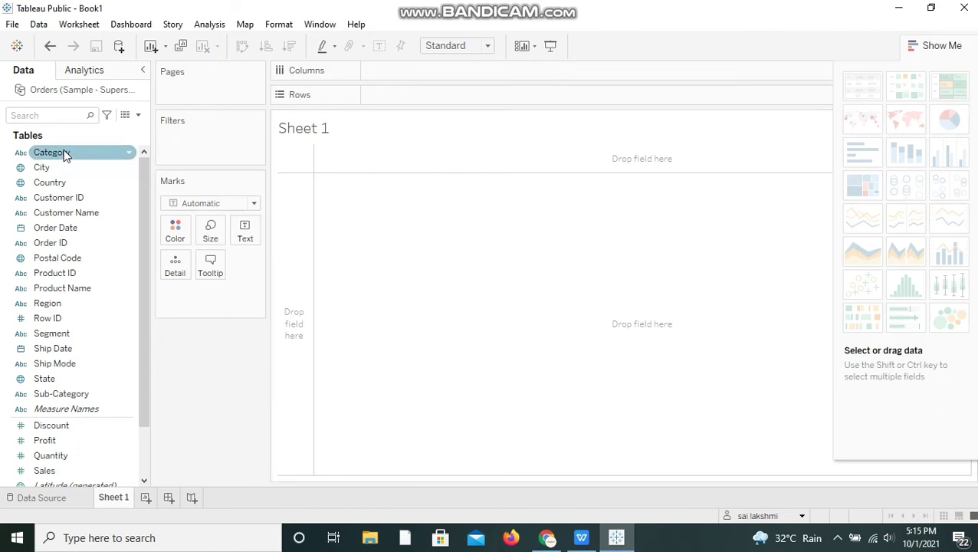
left_click_drag(64, 155, 404, 95)
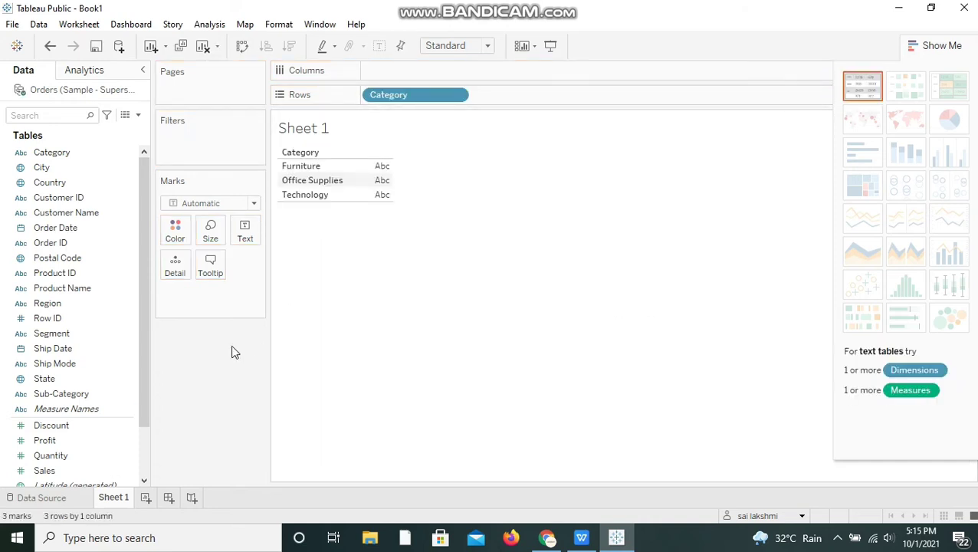
left_click_drag(61, 469, 253, 237)
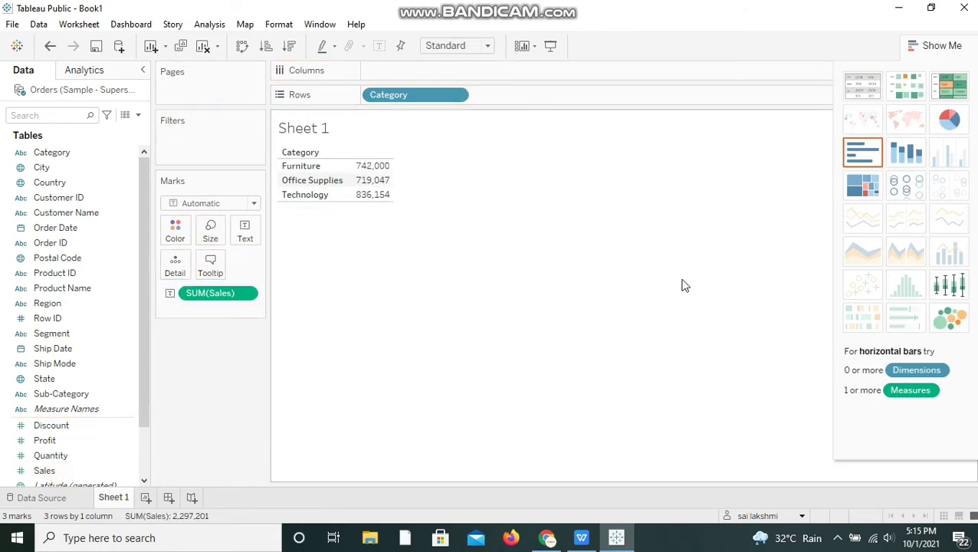
left_click(950, 120)
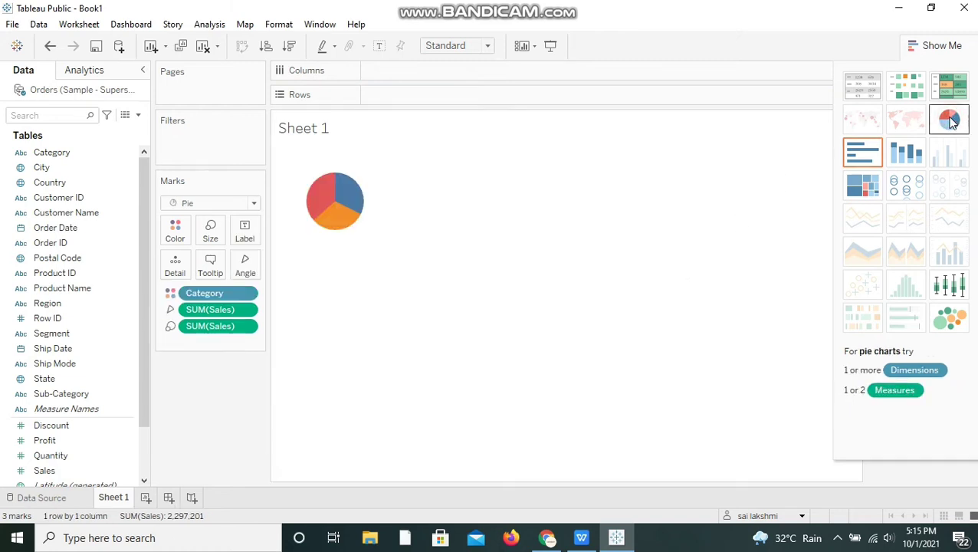
left_click(941, 49)
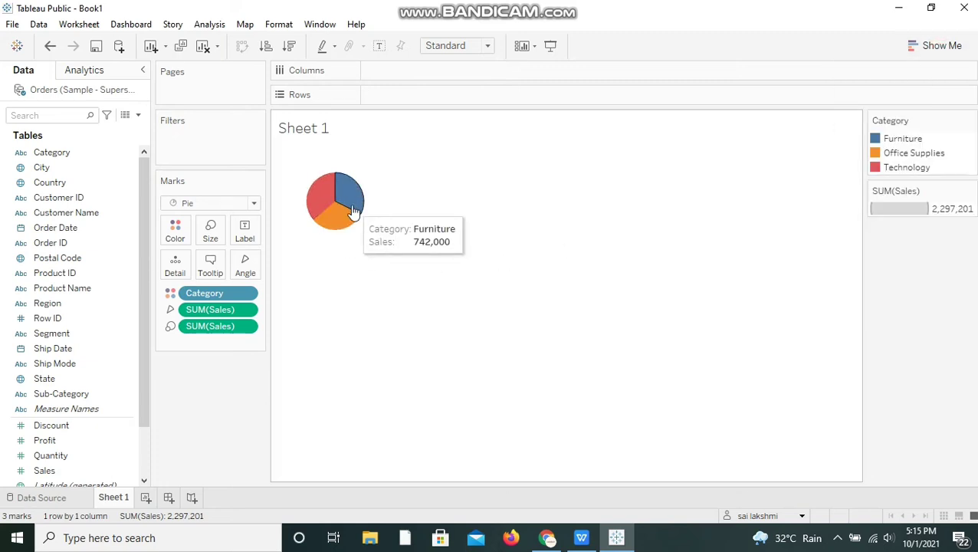
mouse_move(341, 223)
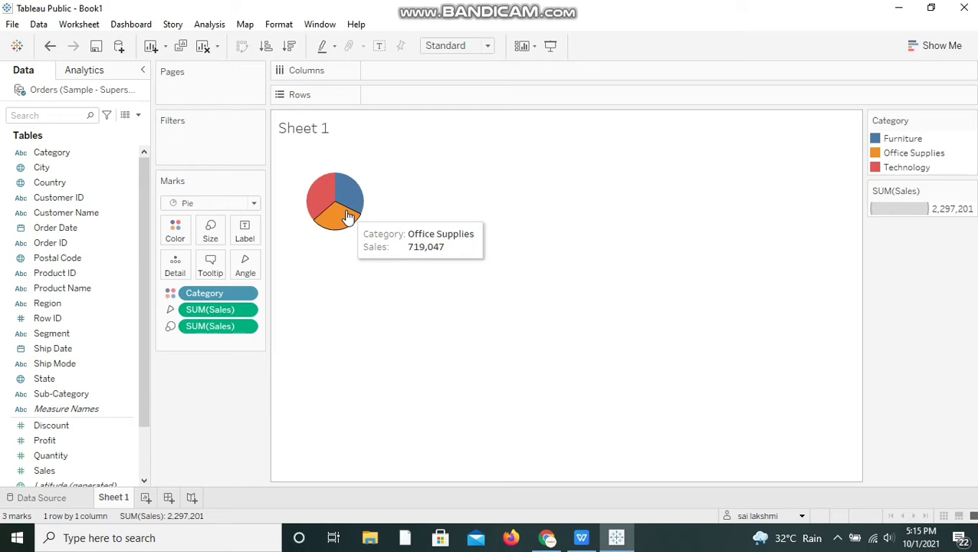
Step: Duplicate Sheet 1 and colour the copied pie chart by Sub-Category instead of Category
right_click(117, 502)
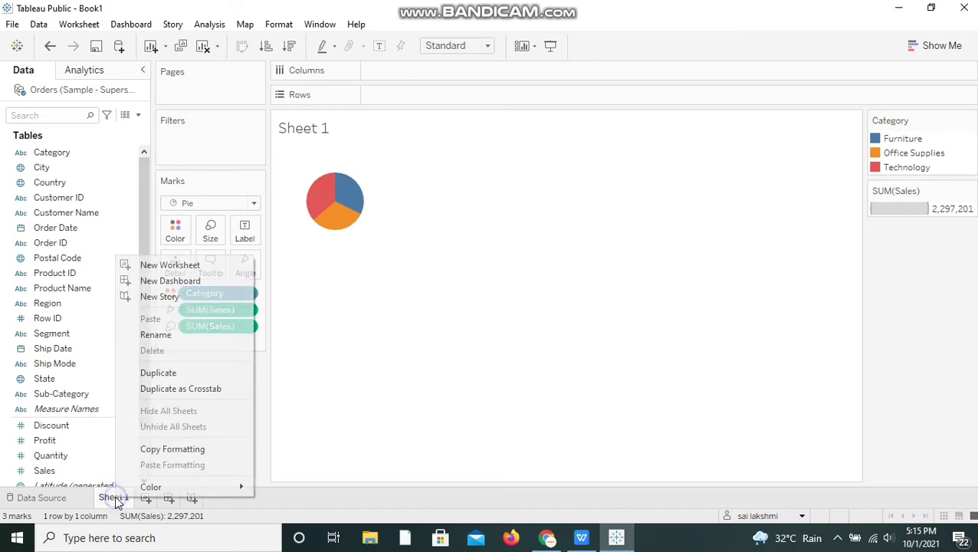
left_click(167, 373)
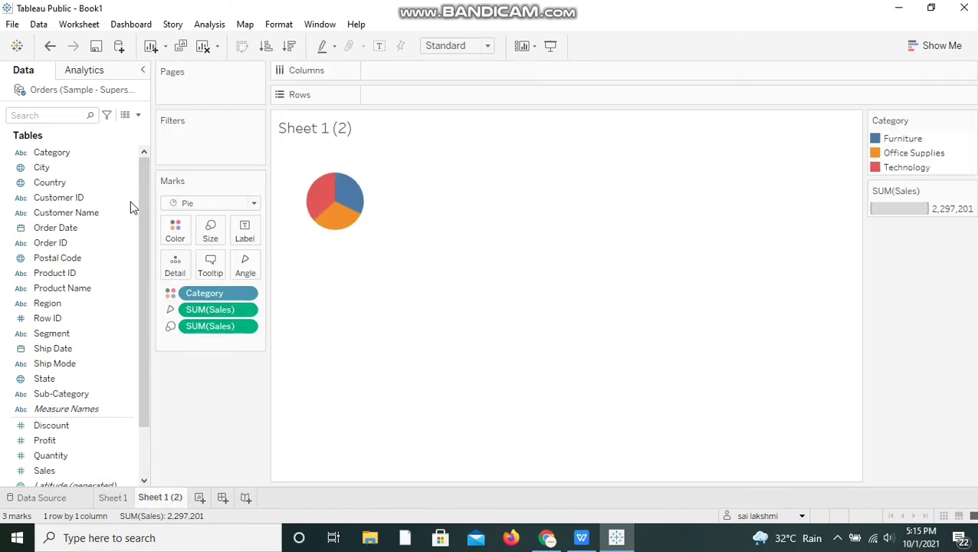
left_click(70, 116)
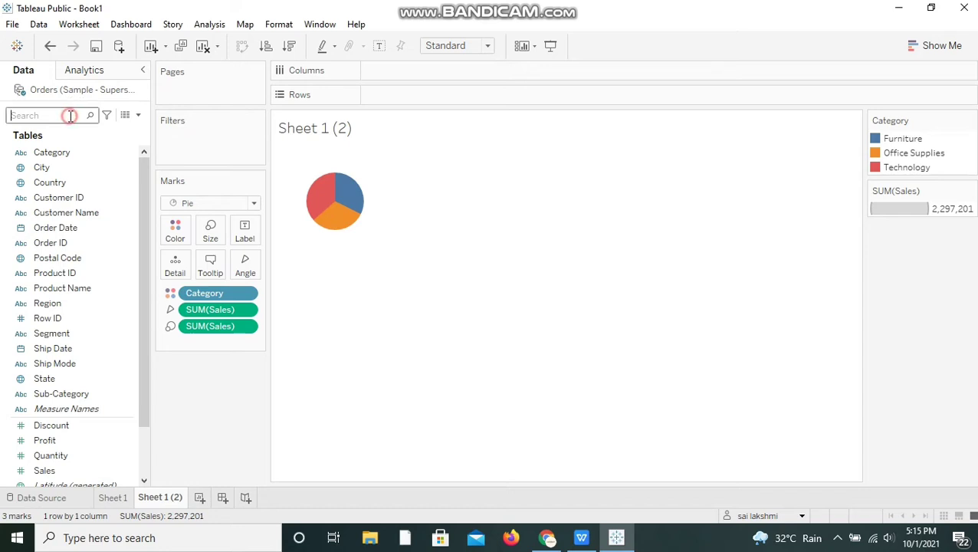
type("sub")
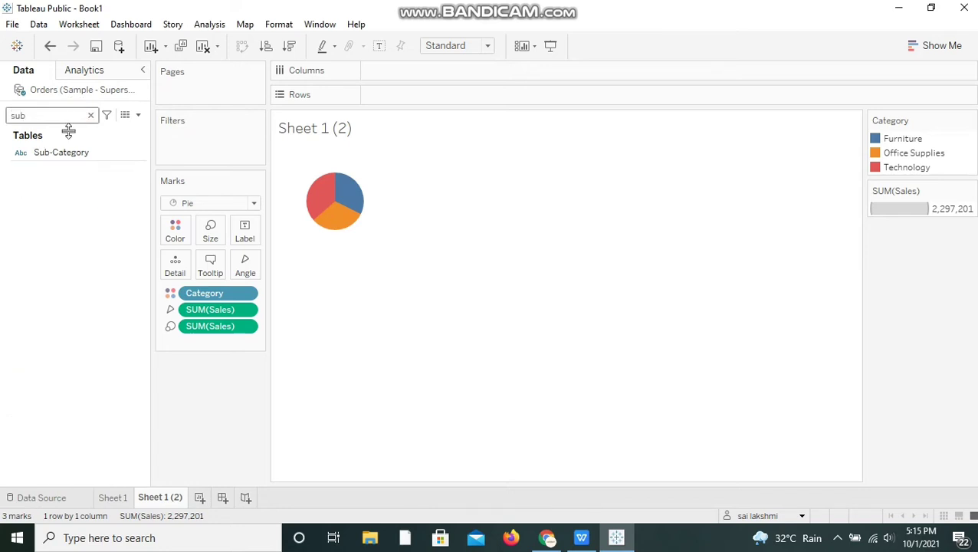
left_click(67, 152)
left_click_drag(68, 155, 176, 233)
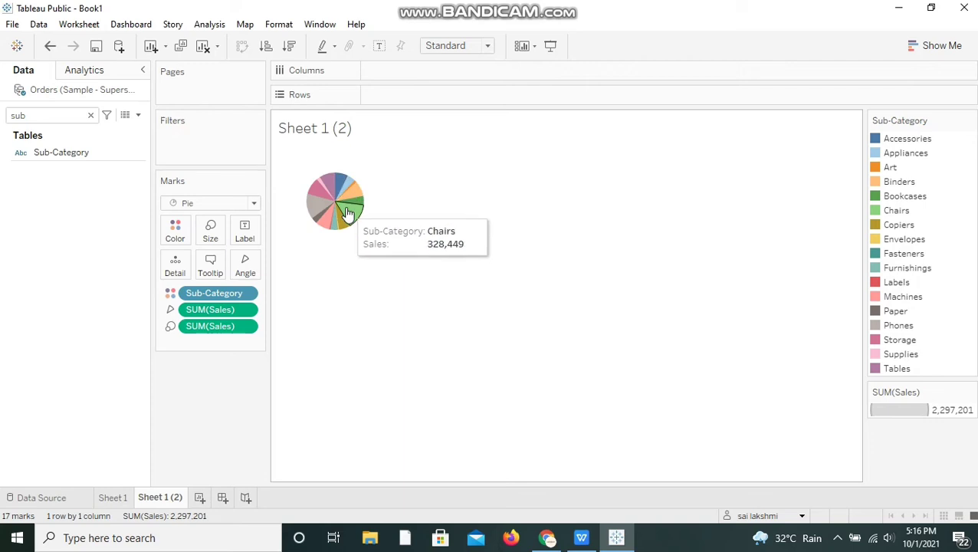
Step: Label the pie slices with Sales on Sheet 1 (2) and on Sheet 1
left_click(91, 115)
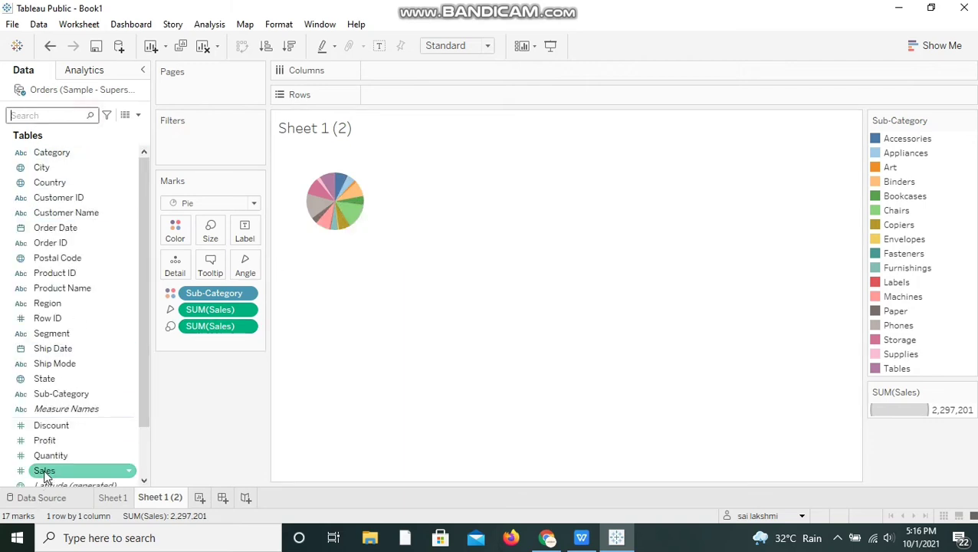
left_click_drag(45, 470, 247, 236)
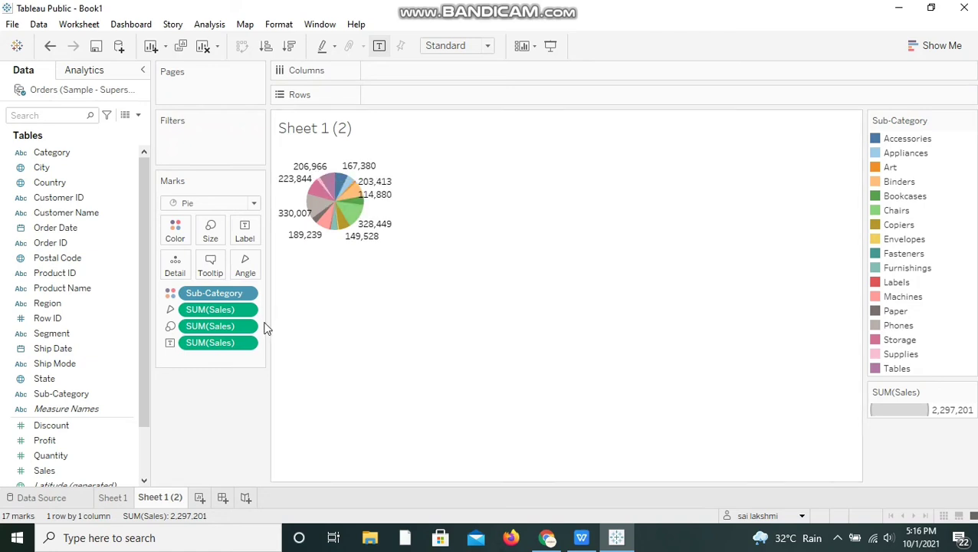
left_click(113, 498)
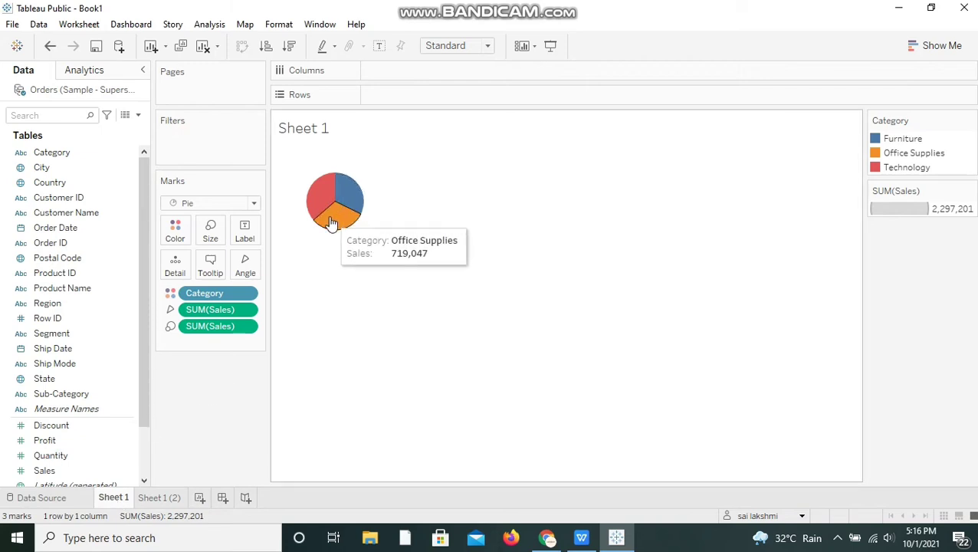
left_click(55, 476)
left_click_drag(55, 478, 247, 238)
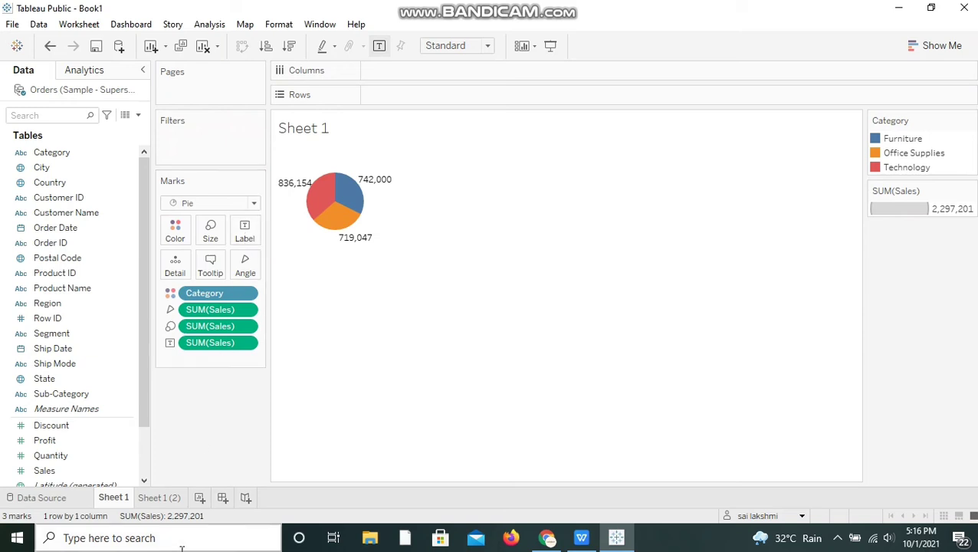
Step: On Sheet 1 (2), remove the Sales label from the pie and add Sales to the tooltip instead
left_click(171, 498)
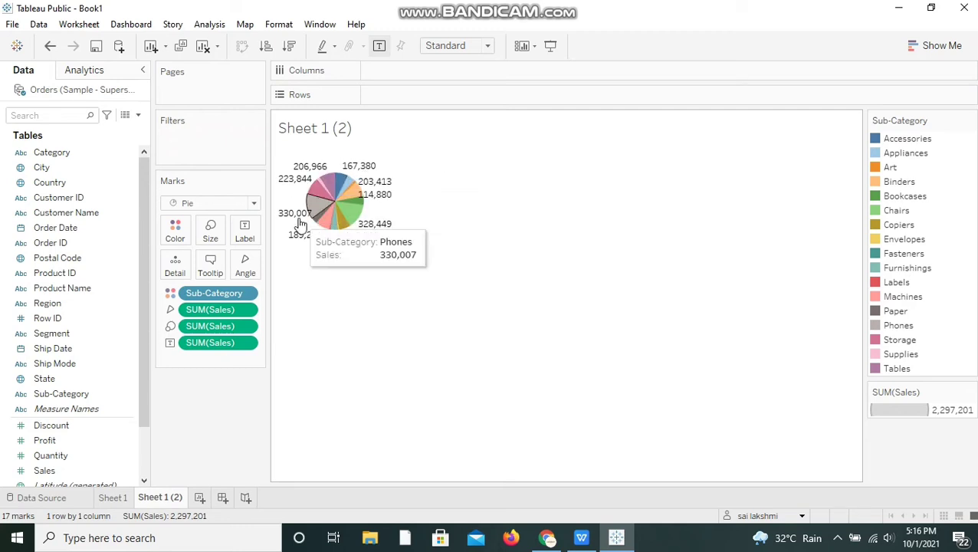
right_click(218, 344)
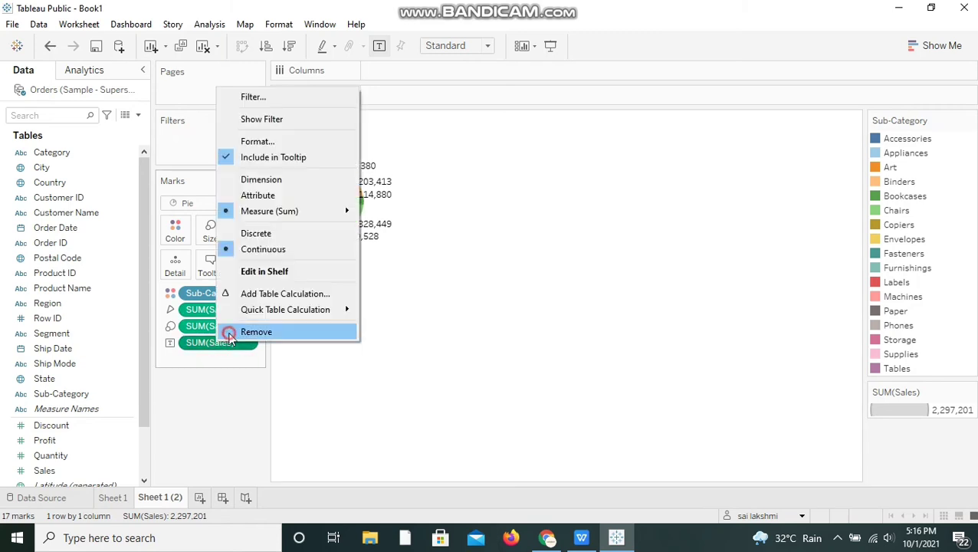
left_click(229, 334)
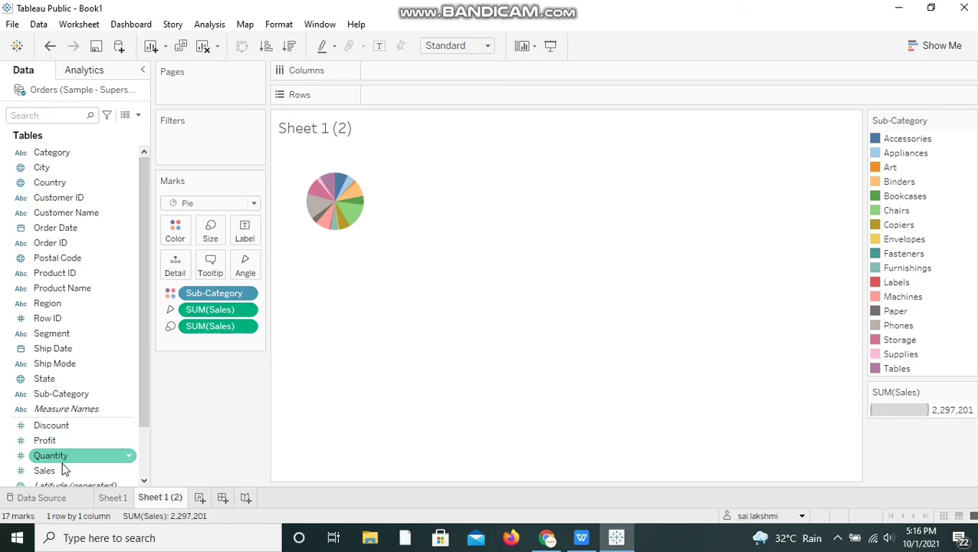
left_click_drag(64, 469, 215, 278)
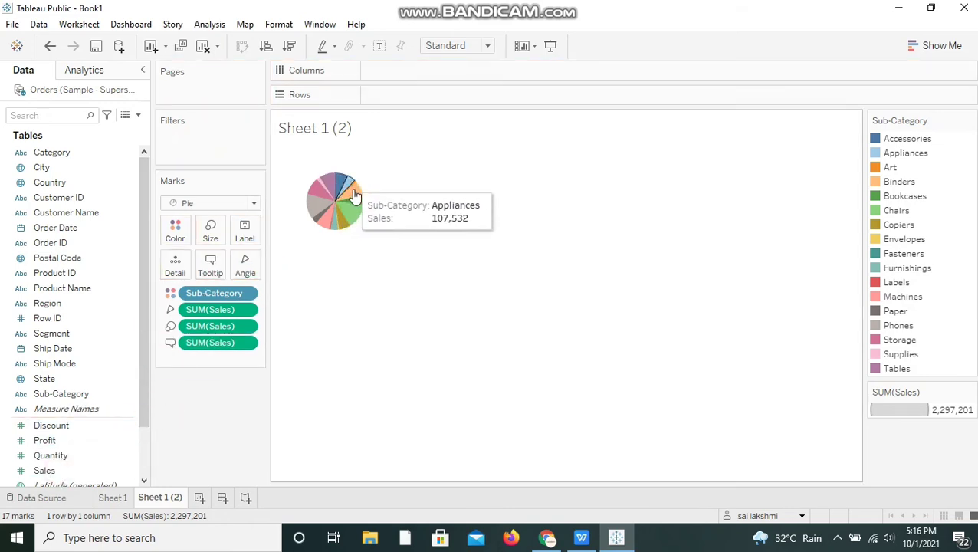
mouse_move(354, 215)
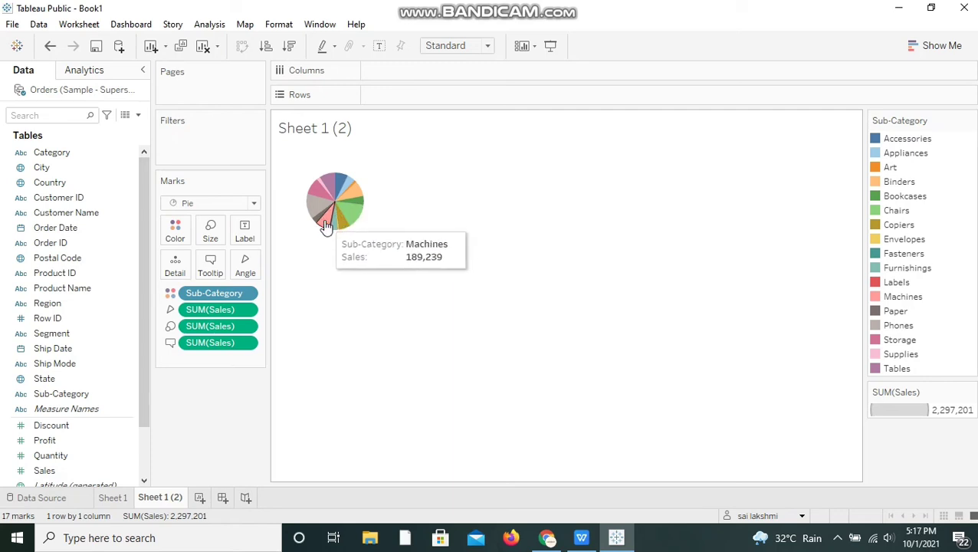
mouse_move(322, 201)
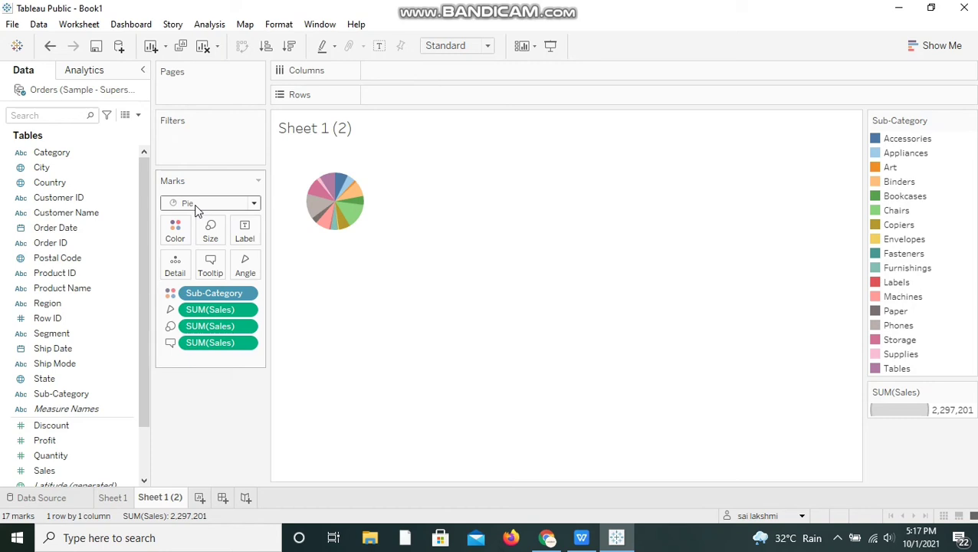
Step: Add a new worksheet and place Category and Sales on its Rows shelf
left_click(199, 498)
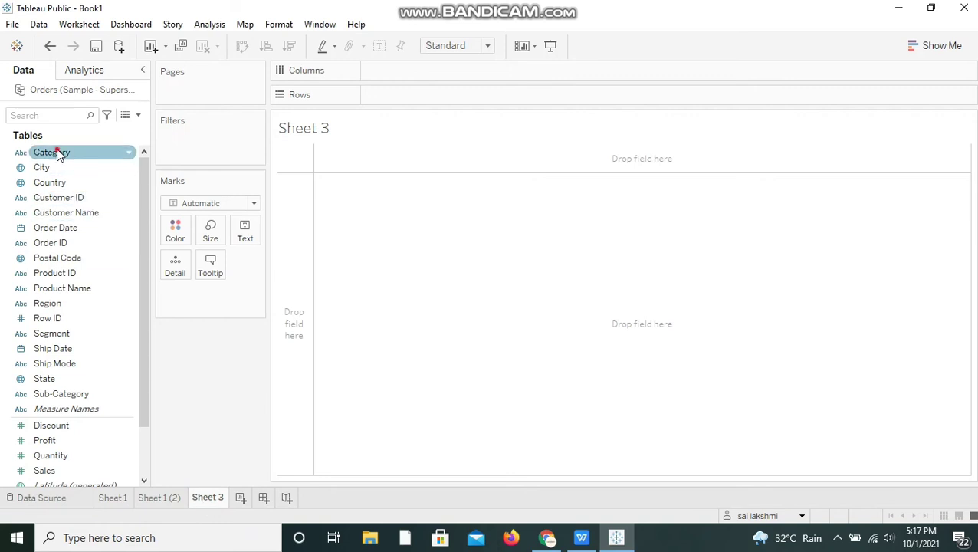
left_click_drag(59, 152, 387, 98)
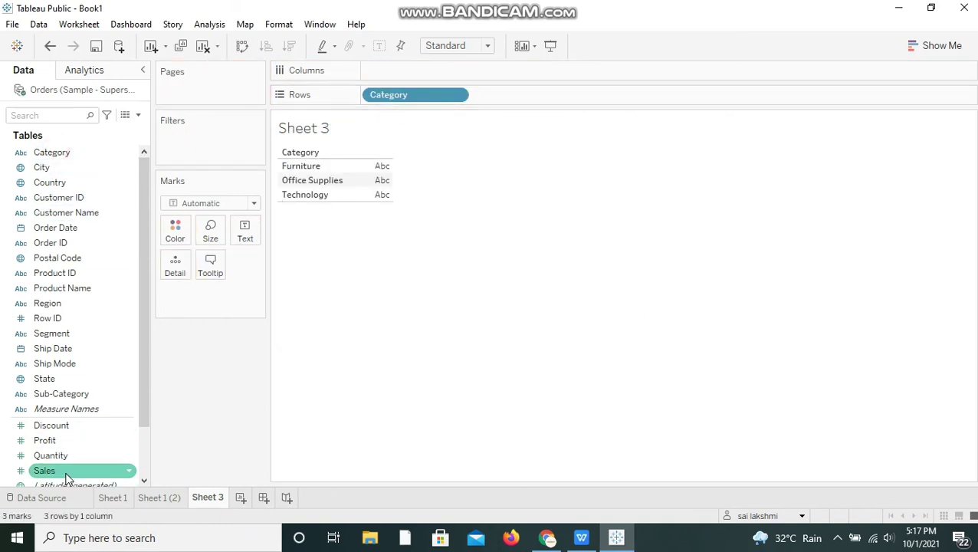
left_click_drag(65, 471, 496, 103)
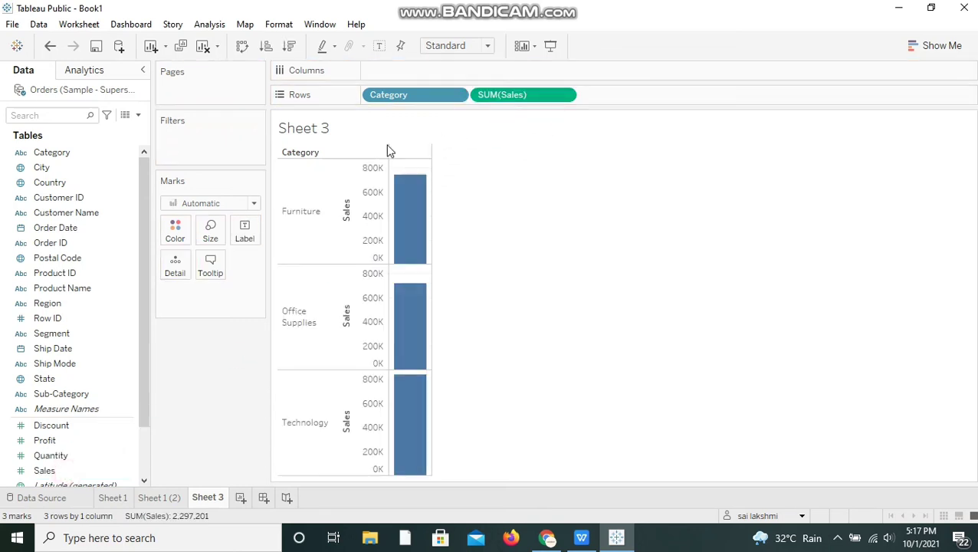
Step: Change Sheet 3's mark type to Pie, moving Category from Rows to Color and Sales from Rows to Angle
left_click(243, 205)
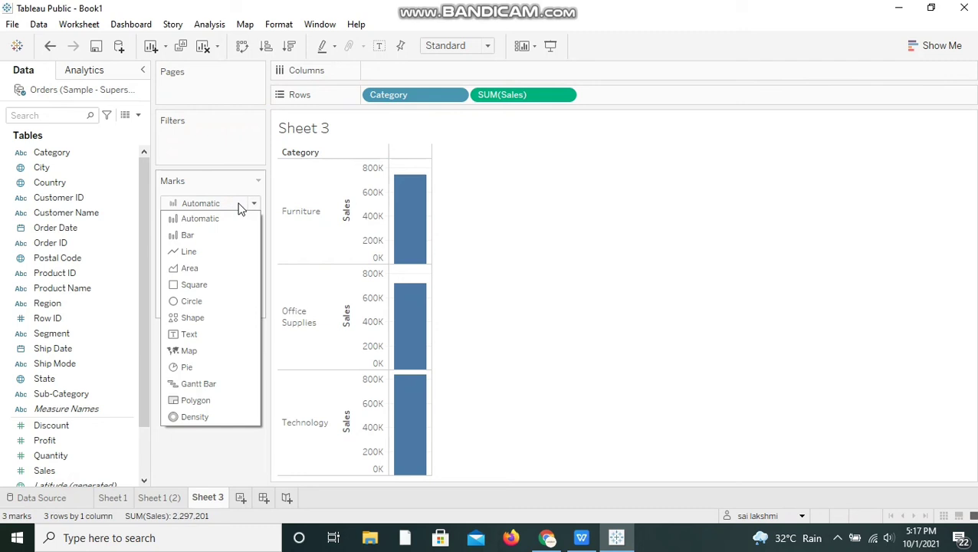
left_click(185, 370)
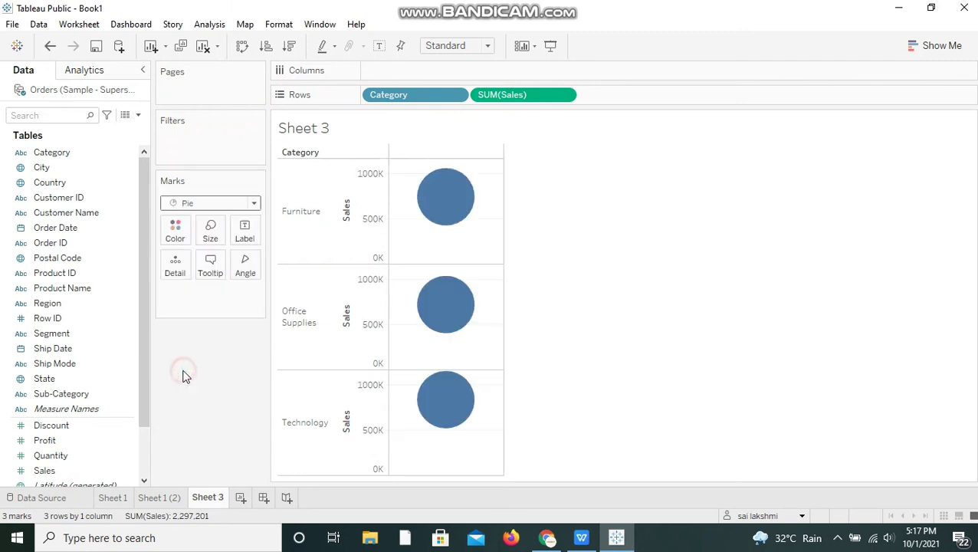
left_click_drag(428, 100, 182, 240)
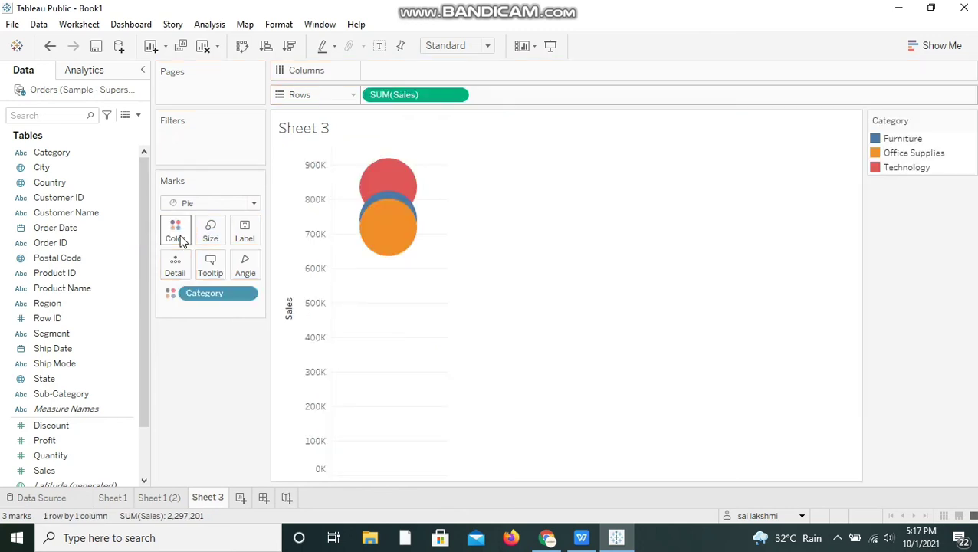
left_click_drag(381, 98, 247, 272)
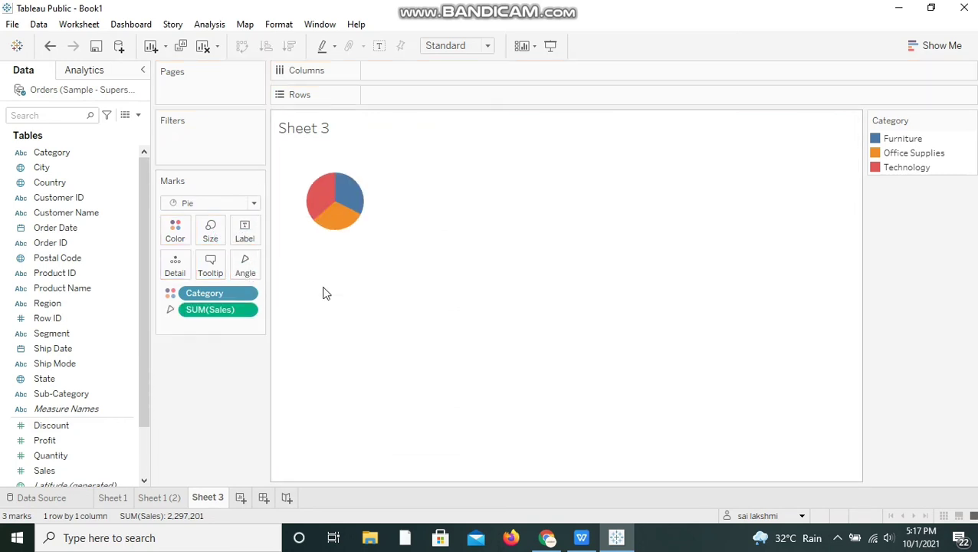